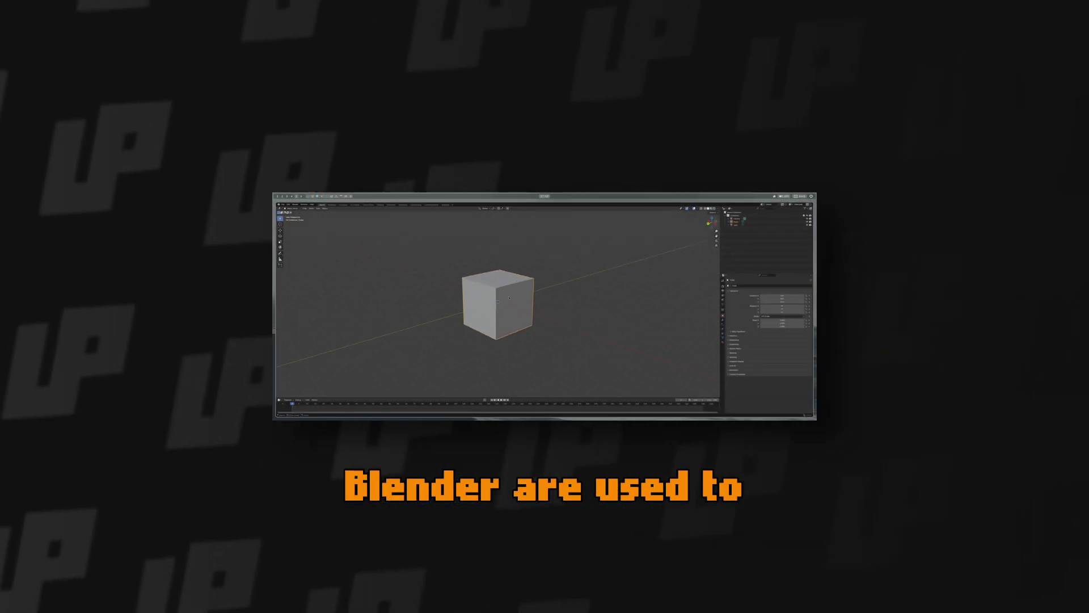
Set the viewport levels of the cube's Subdivision modifier to 11.
{"action": "scroll", "coordinate": [509, 297], "scroll_direction": "up", "scroll_amount": 2}
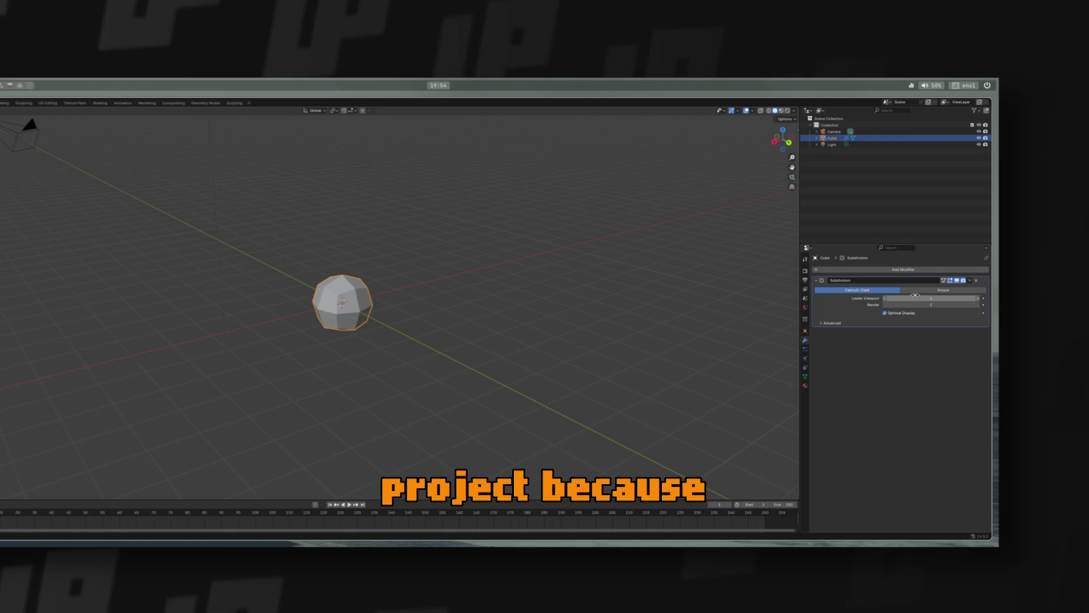
{"action": "double_click", "coordinate": [914, 298]}
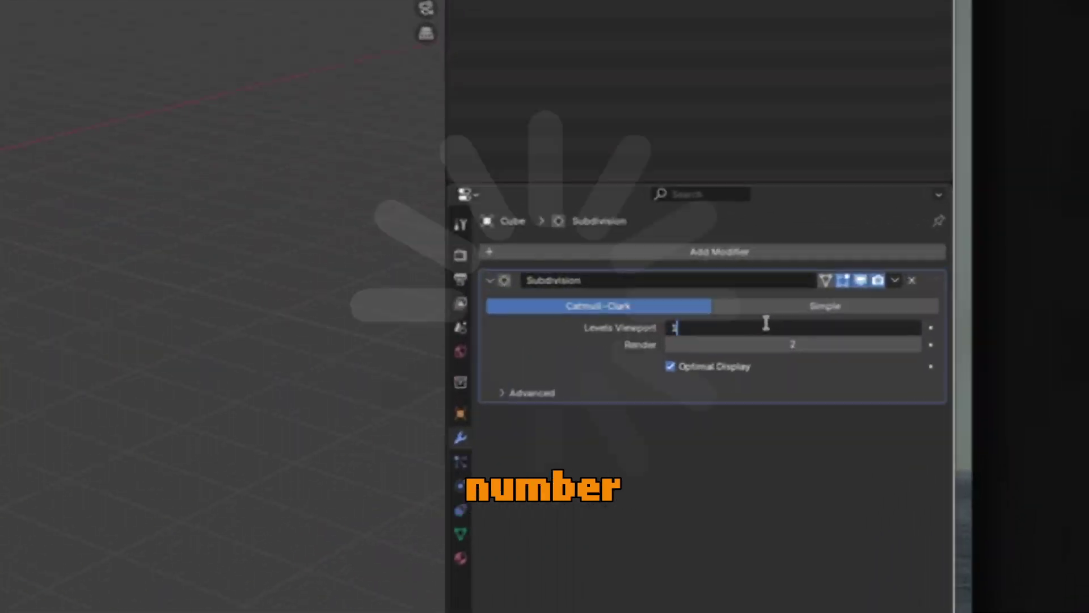
{"action": "type", "text": "11"}
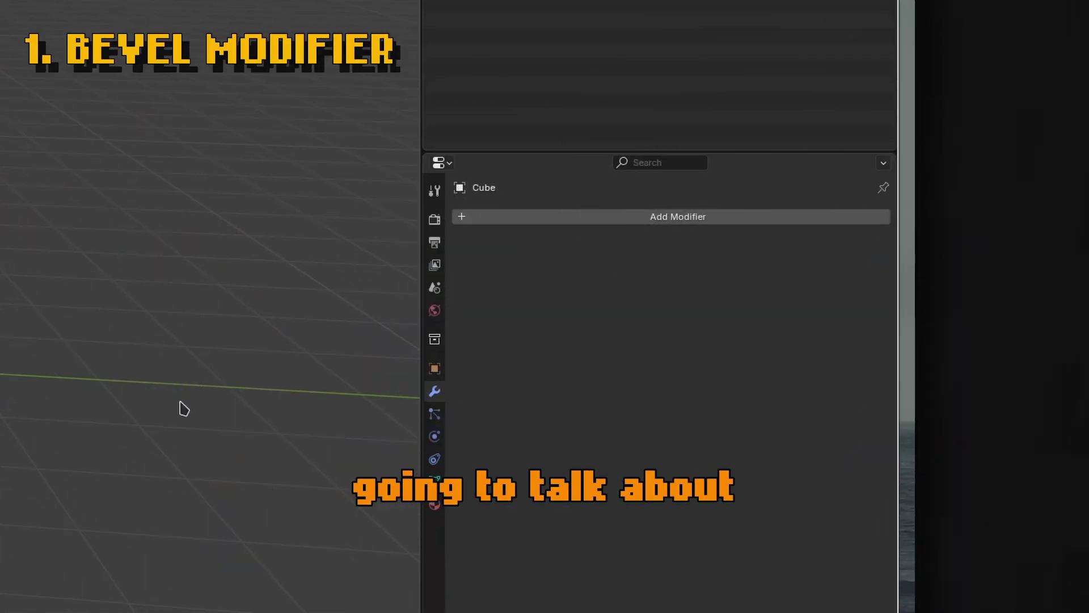
Add a Bevel modifier to the cube and increase its bevel amount.
{"action": "left_click", "coordinate": [675, 216]}
{"action": "type", "text": "bevel"}
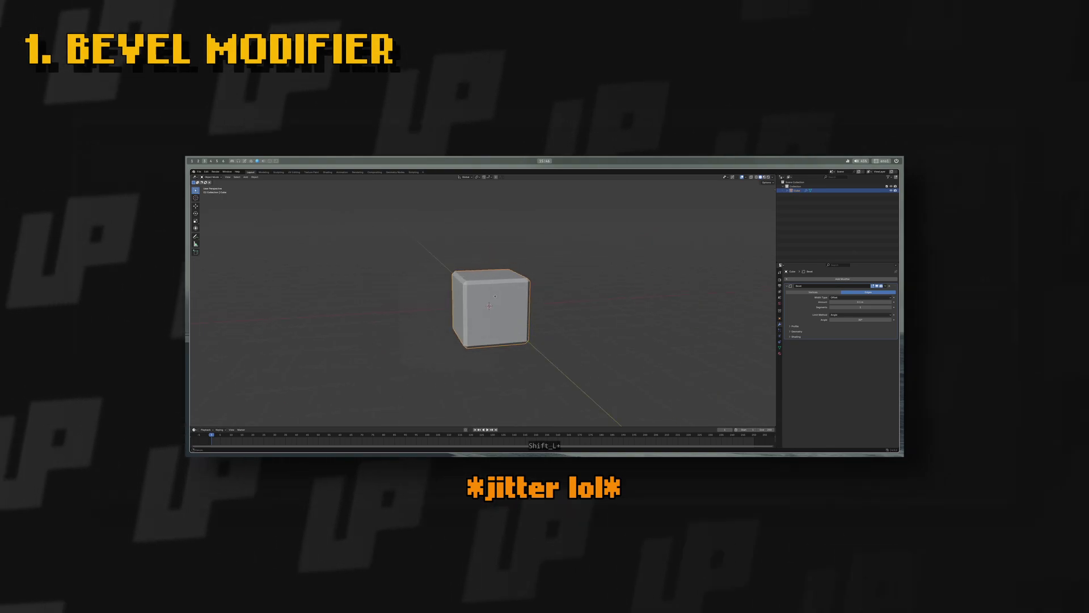
{"action": "left_click_drag", "start_coordinate": [860, 302], "coordinate": [885, 302], "text": "shift"}
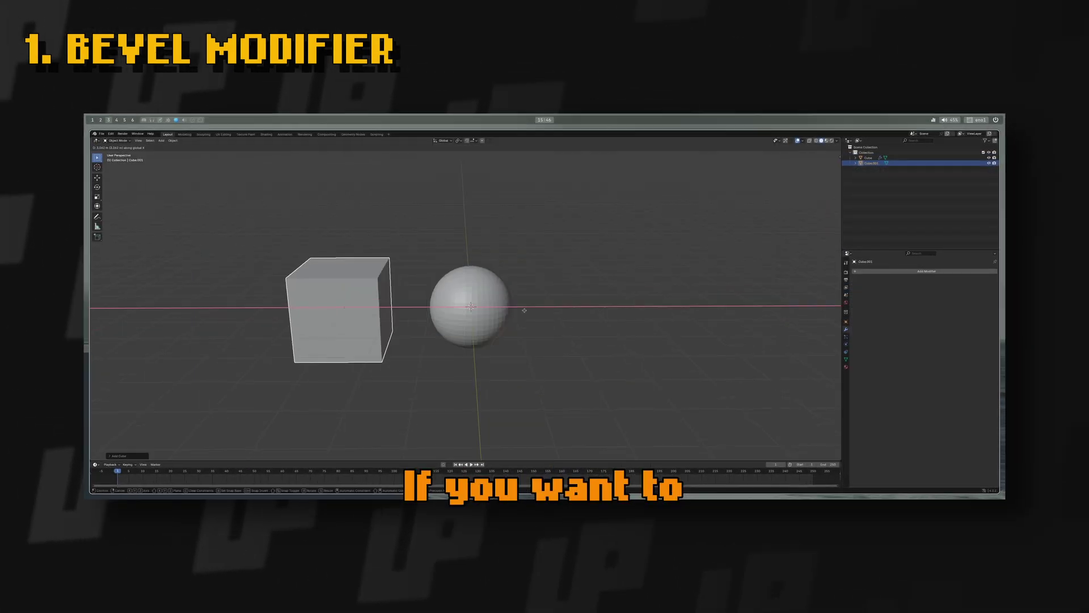
Bevel the selected edge of the second cube directly in the mesh, adding extra segments to round it.
{"action": "scroll", "coordinate": [589, 263], "scroll_direction": "up", "scroll_amount": 5}
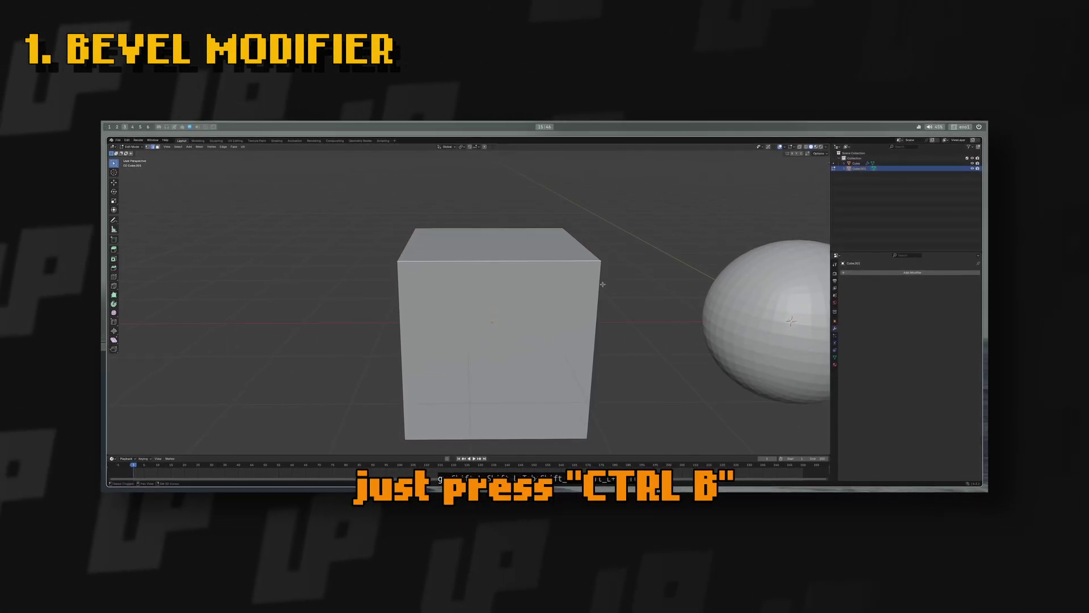
{"action": "key", "text": "ctrl+b"}
{"action": "scroll", "coordinate": [641, 296], "scroll_direction": "up", "scroll_amount": 3}
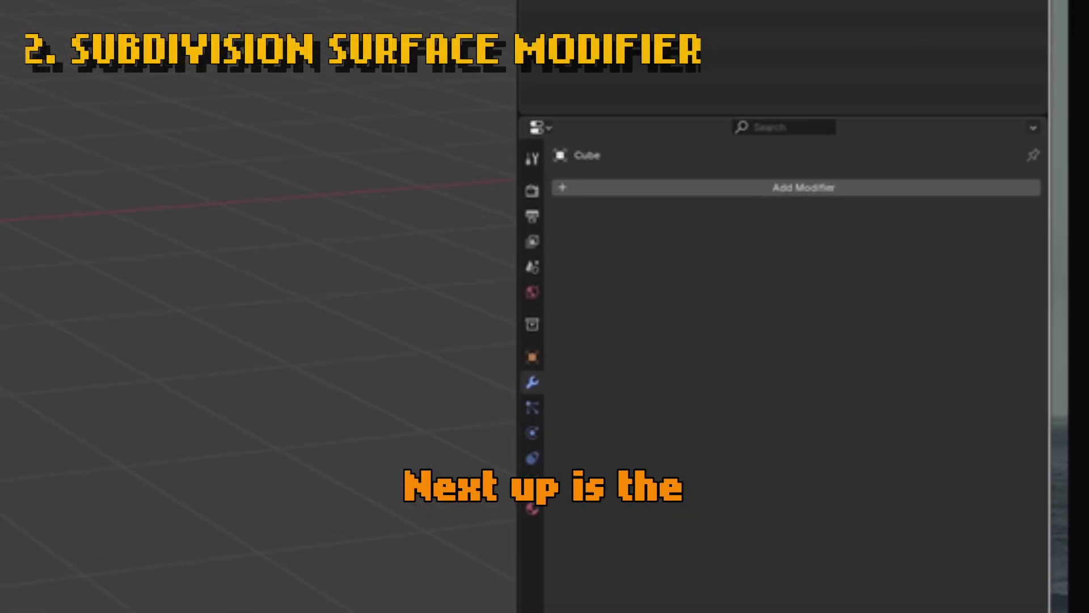
Add a Subdivision Surface modifier to the cube.
{"action": "left_click", "coordinate": [648, 196]}
{"action": "type", "text": "sub"}
{"action": "left_click", "coordinate": [688, 219]}
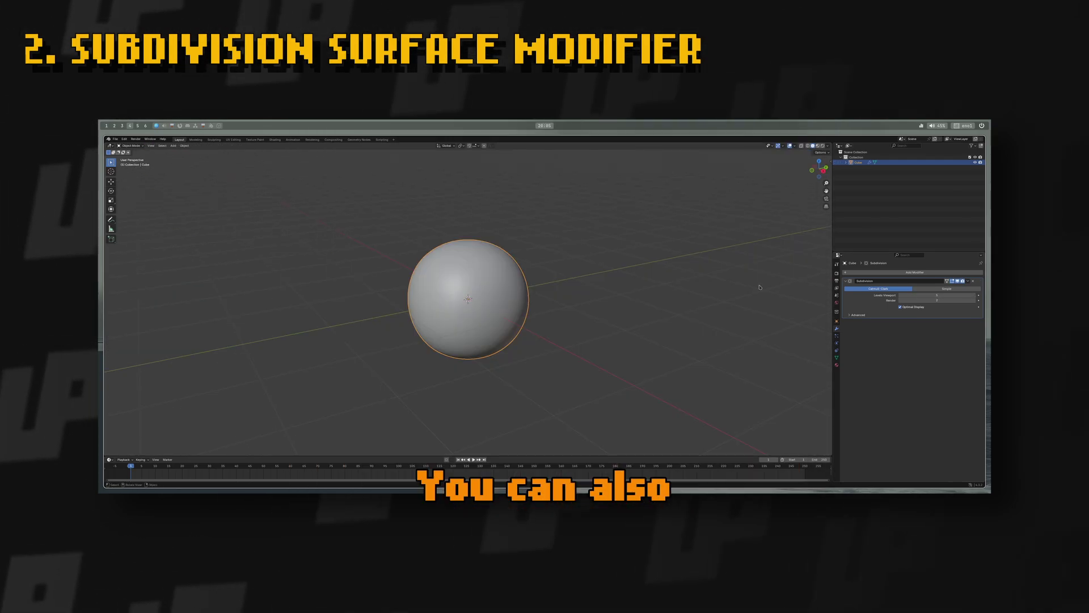
Slide a loop cut along the subdivided cube's mesh toward its rounded end to reshape the form.
{"action": "key", "text": "a"}
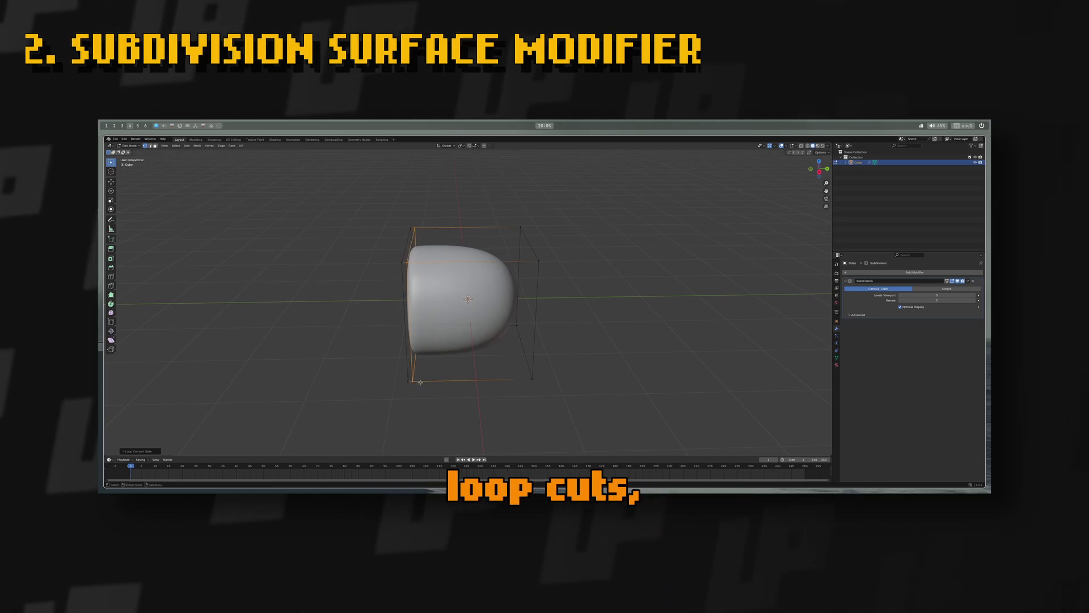
{"action": "left_click_drag", "start_coordinate": [420, 381], "coordinate": [502, 371]}
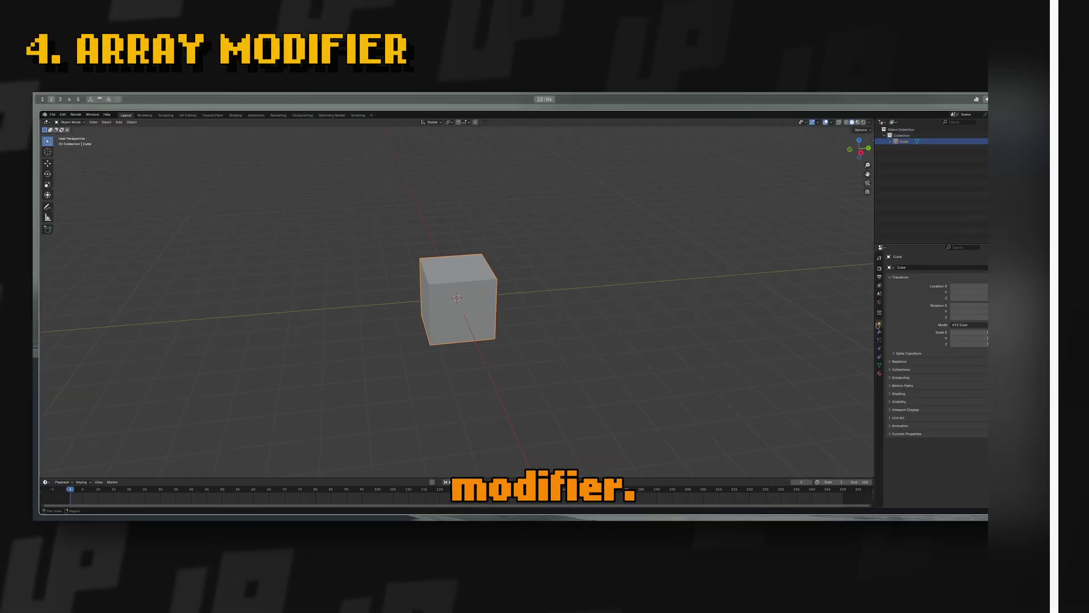
Add an Array modifier to the cube and adjust its offset factor.
{"action": "left_click", "coordinate": [880, 330]}
{"action": "left_click", "coordinate": [974, 267]}
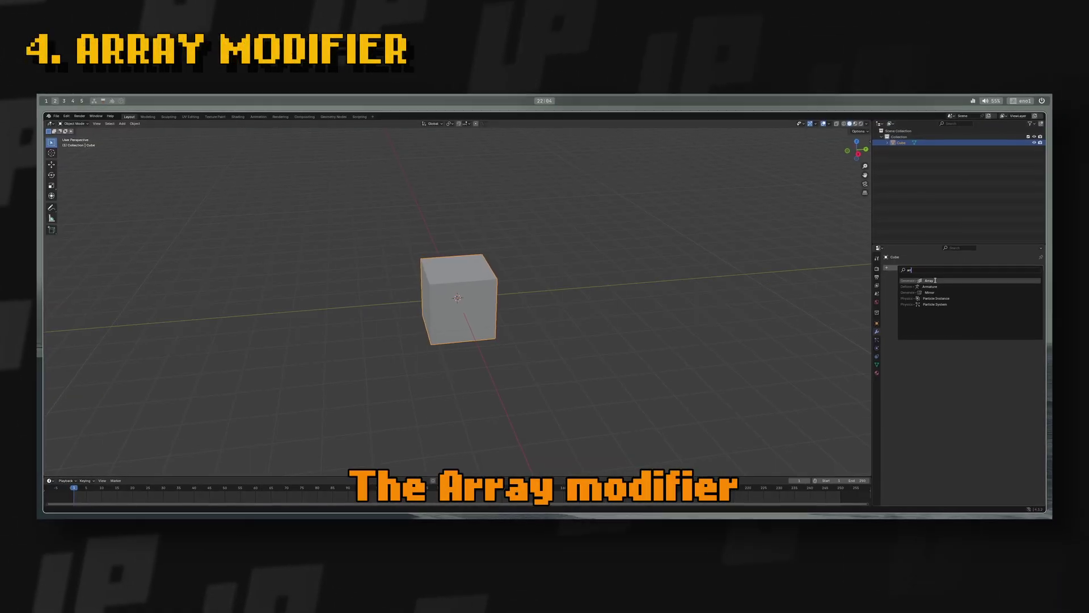
{"action": "middle_click_drag", "start_coordinate": [511, 295], "coordinate": [594, 304]}
{"action": "mouse_move", "coordinate": [964, 312]}
{"action": "left_mouse_down"}
{"action": "mouse_move", "coordinate": [990, 311]}
{"action": "mouse_move", "coordinate": [998, 294]}
{"action": "mouse_move", "coordinate": [930, 311]}
{"action": "mouse_move", "coordinate": [953, 311]}
{"action": "left_mouse_up"}
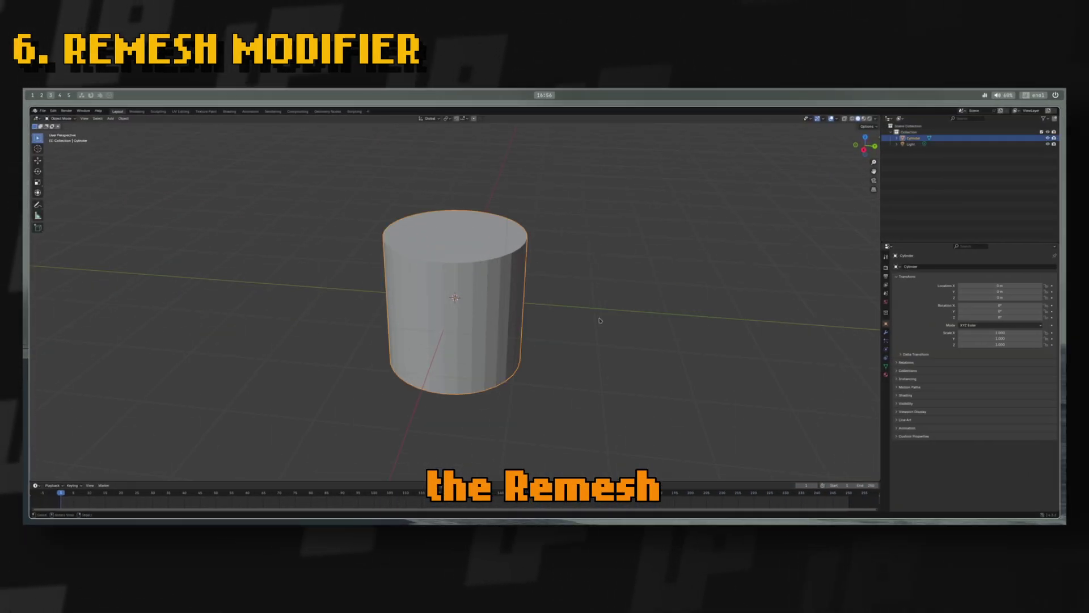
Add a Remesh modifier in Blocks mode to the cylinder and increase its octree depth.
{"action": "left_click", "coordinate": [886, 332]}
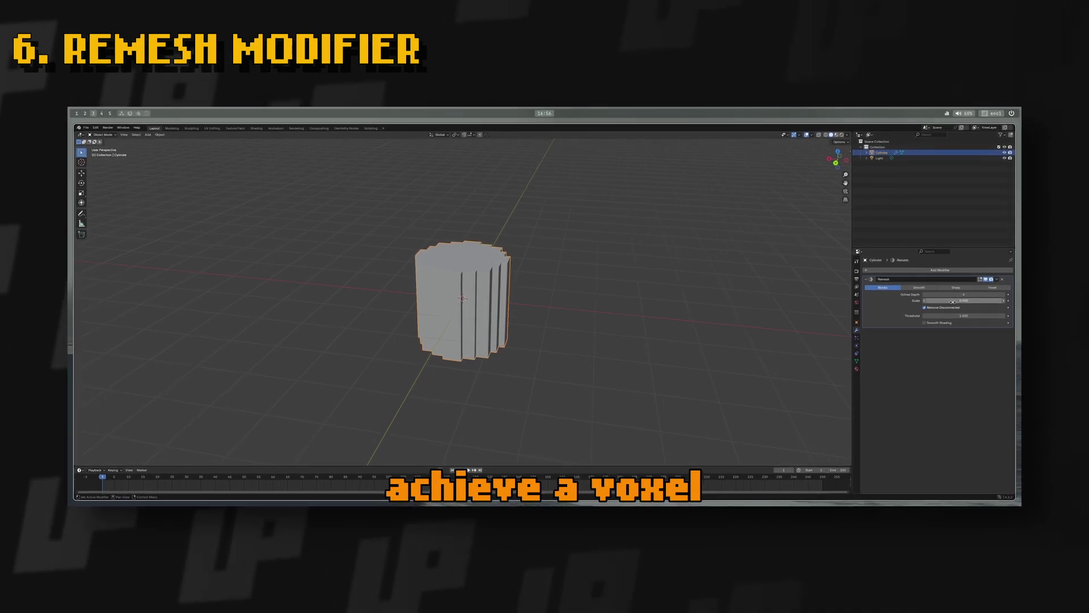
{"action": "left_click_drag", "start_coordinate": [953, 296], "coordinate": [975, 296]}
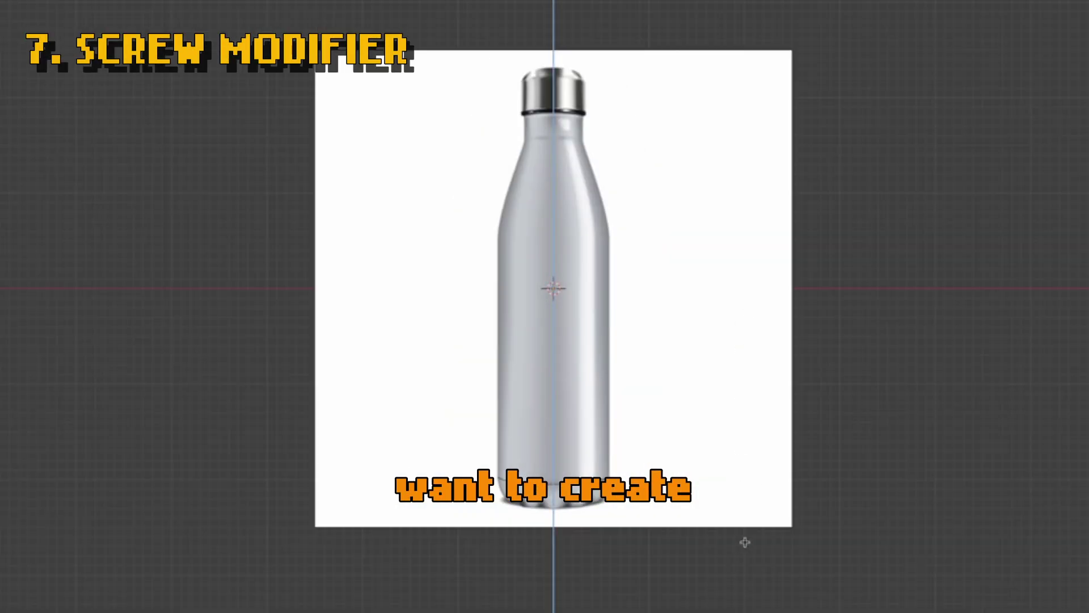
{"action": "scroll", "coordinate": [745, 542], "scroll_direction": "up", "scroll_amount": 4}
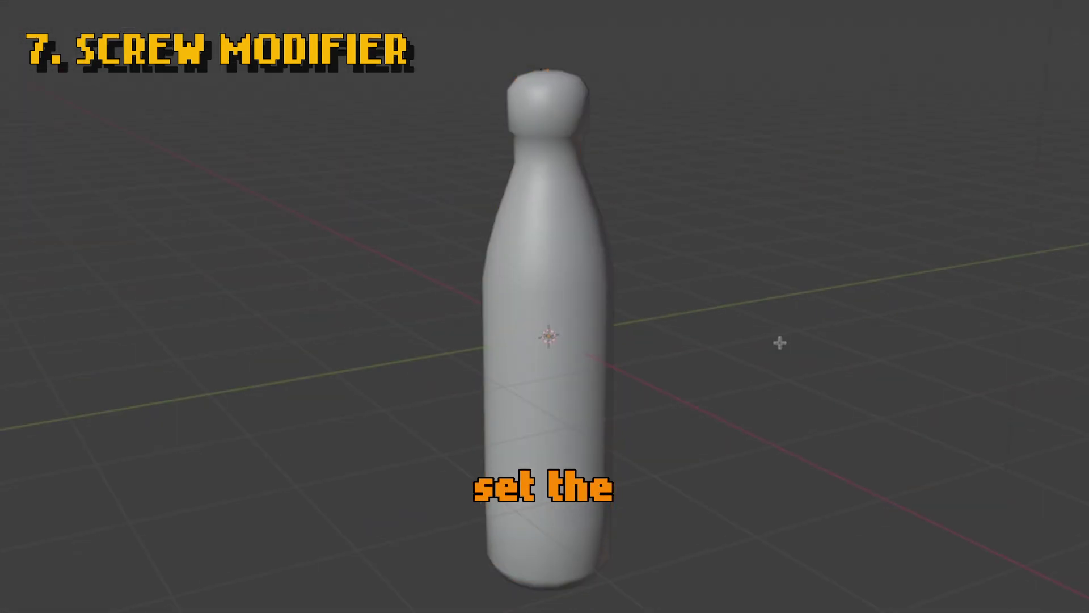
{"action": "right_click", "coordinate": [515, 249]}
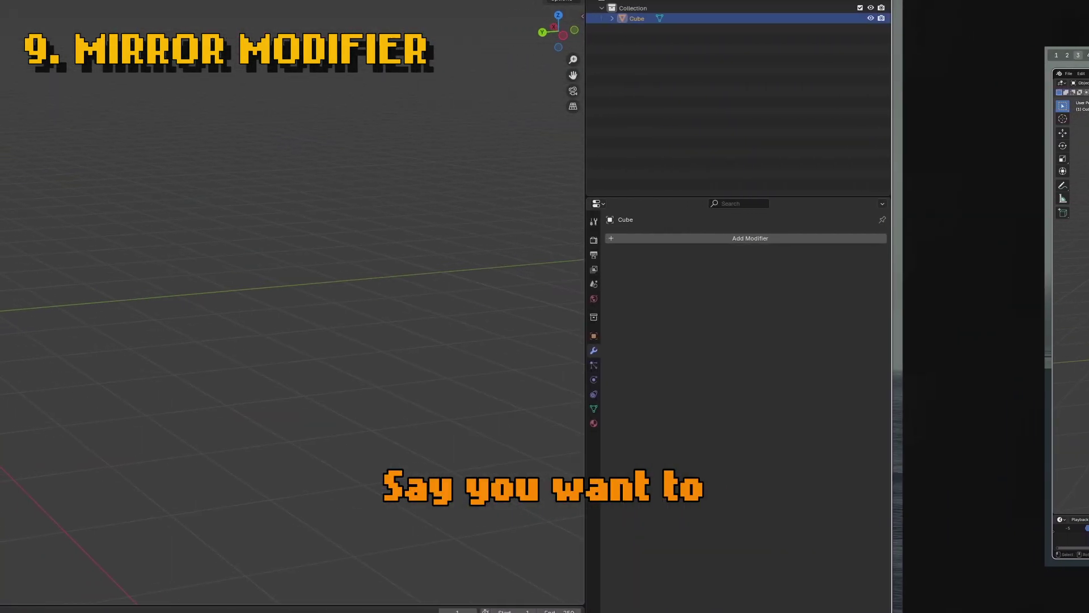
Add a Mirror modifier to the cube.
{"action": "left_click", "coordinate": [784, 235]}
{"action": "type", "text": "mi"}
{"action": "key", "text": "Return"}
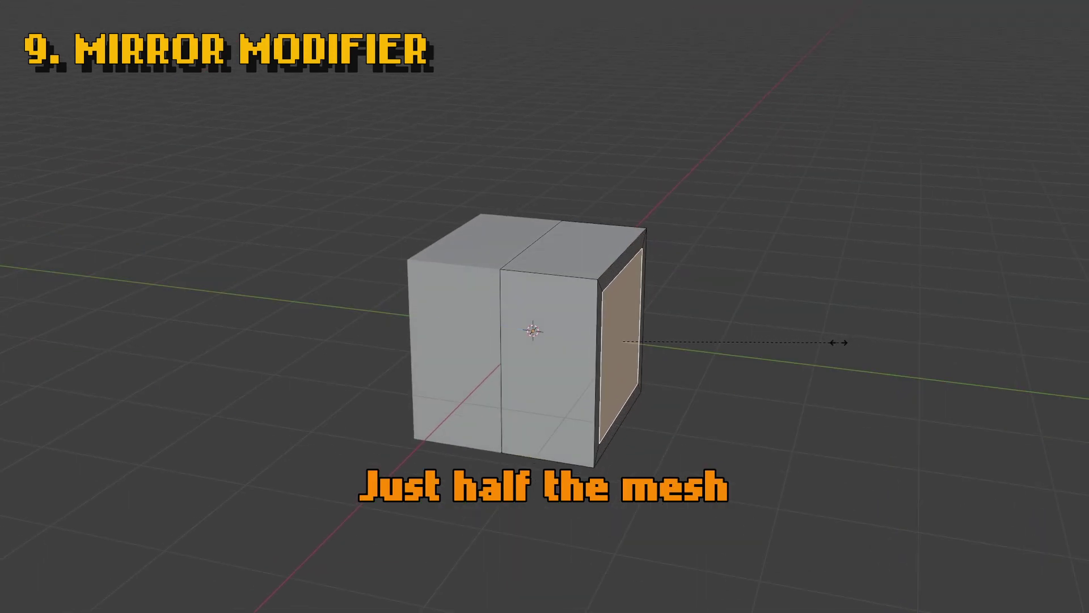
Extrude the half cube's inset end face outward along its normal and reposition the whole mirrored mesh along the Z axis.
{"action": "key", "text": "e"}
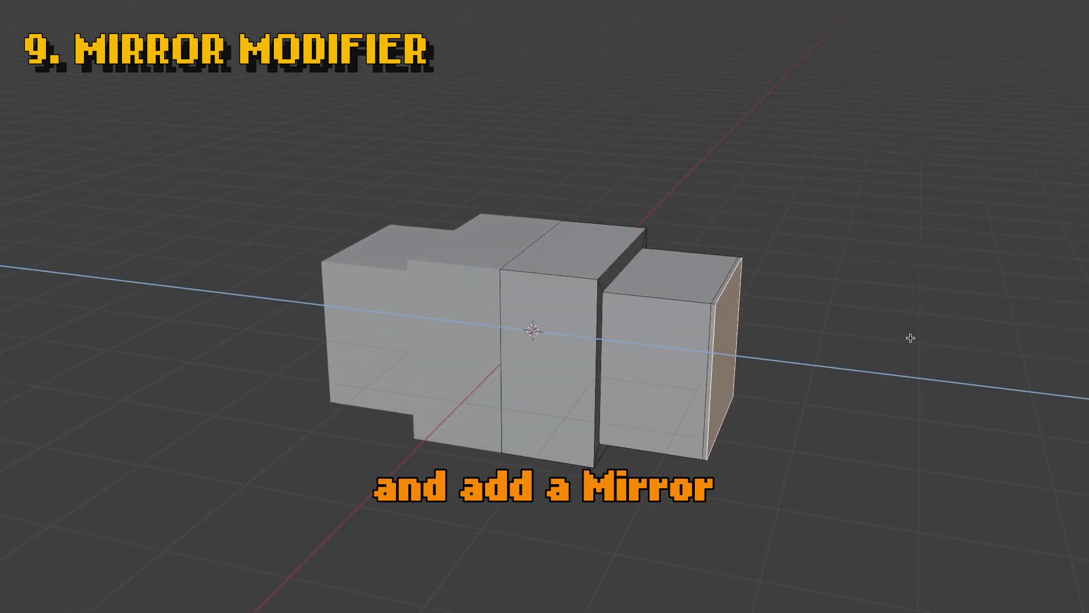
{"action": "left_click", "coordinate": [867, 335]}
{"action": "middle_click_drag", "start_coordinate": [868, 335], "coordinate": [714, 338]}
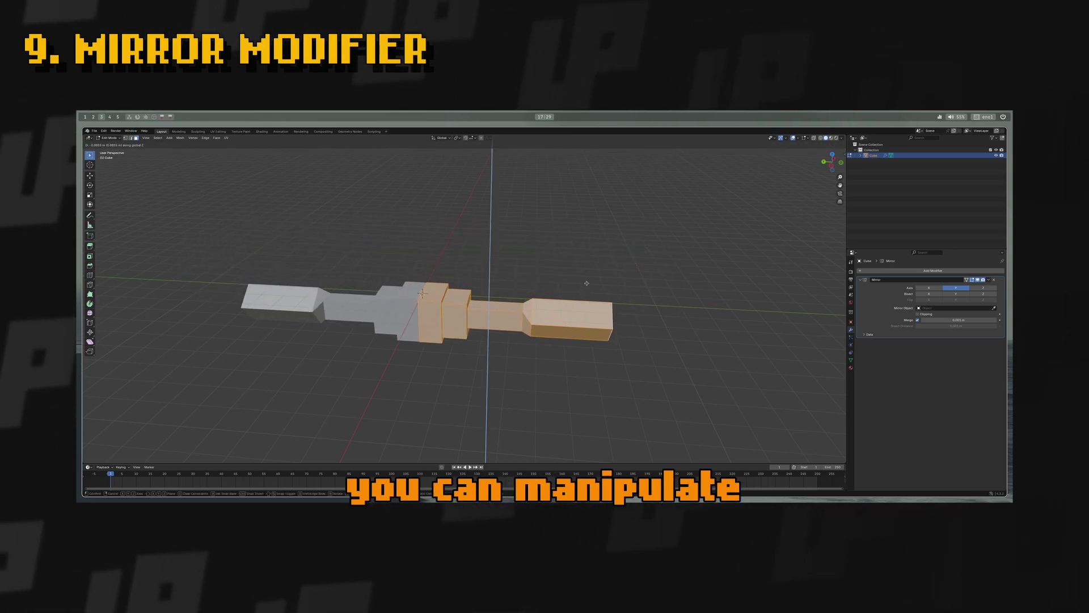
{"action": "left_click", "coordinate": [612, 249]}
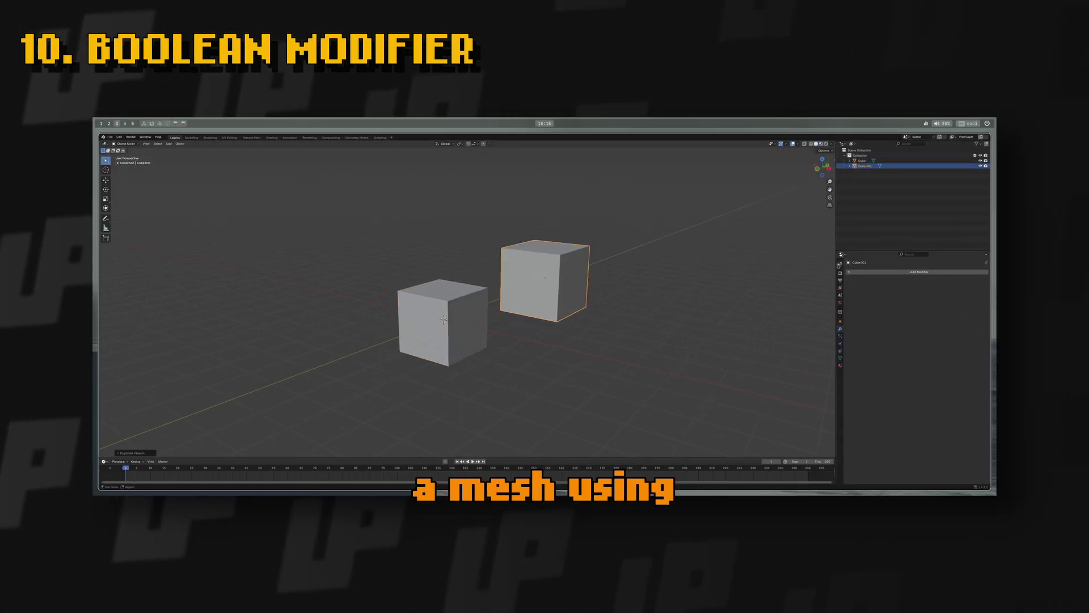
Set up a Boolean modifier between the two cubes.
{"action": "left_click", "coordinate": [891, 290]}
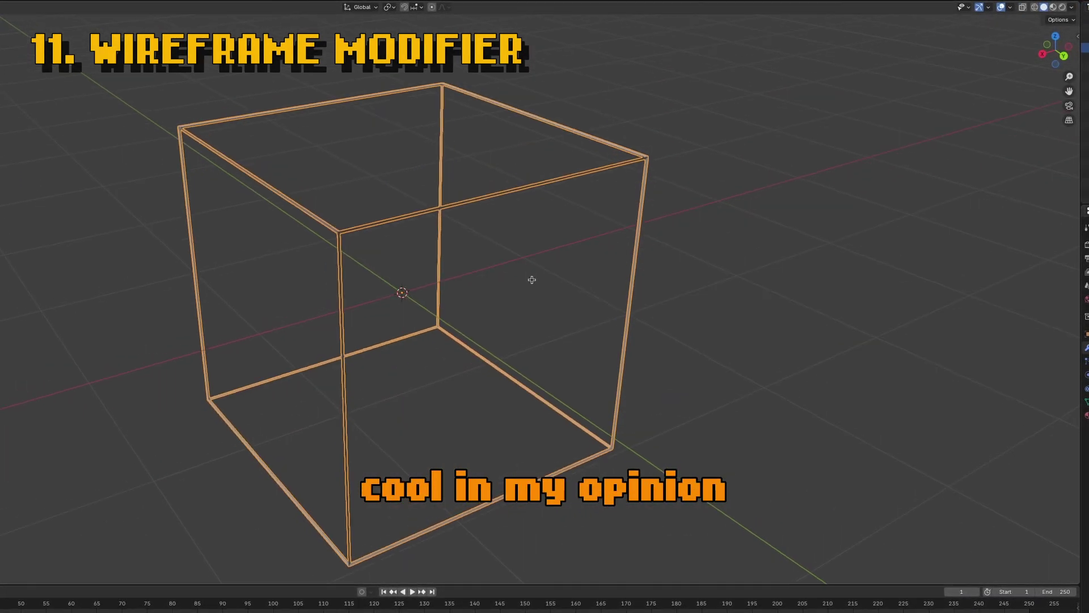
Add loop cuts to the cube carrying the Wireframe modifier and adjust the mesh edit mode overlays.
{"action": "scroll", "coordinate": [555, 294], "scroll_direction": "up", "scroll_amount": 5}
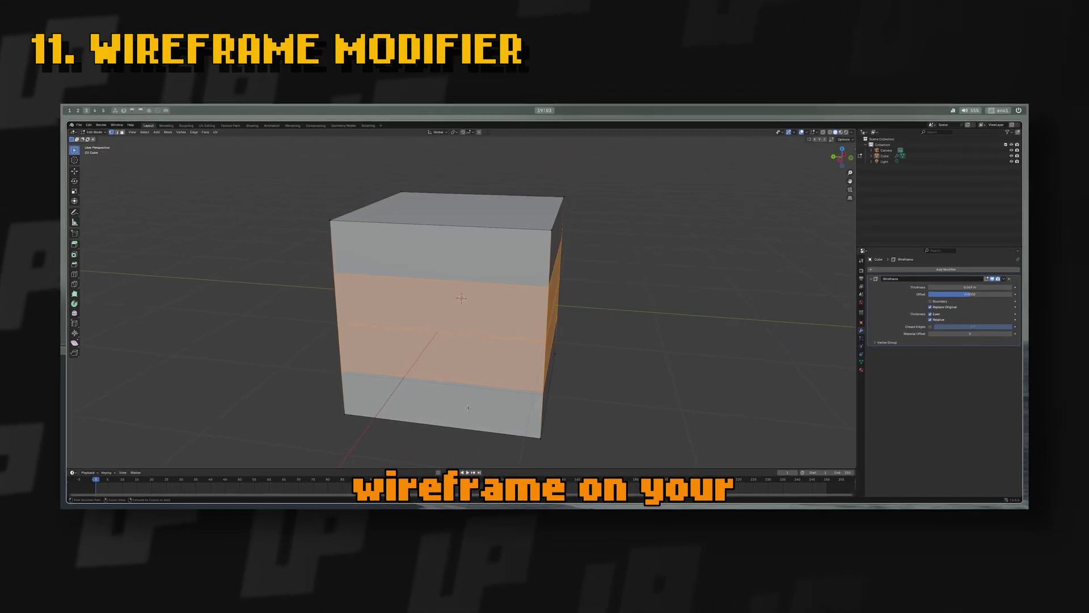
{"action": "key", "text": "ctrl+r"}
{"action": "scroll", "coordinate": [482, 432], "scroll_direction": "up", "scroll_amount": 1}
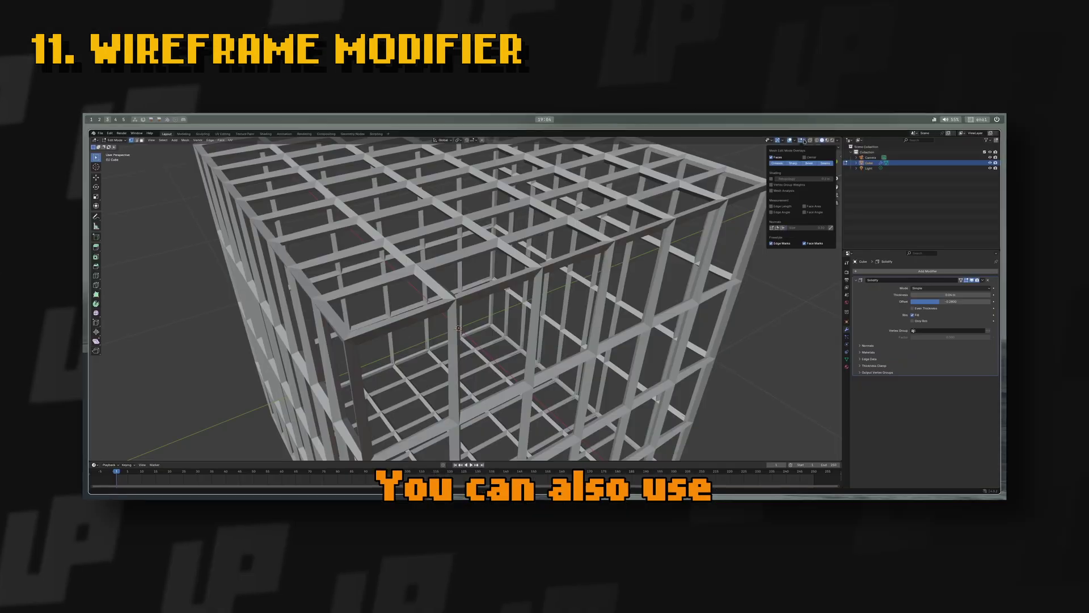
{"action": "left_click", "coordinate": [824, 148]}
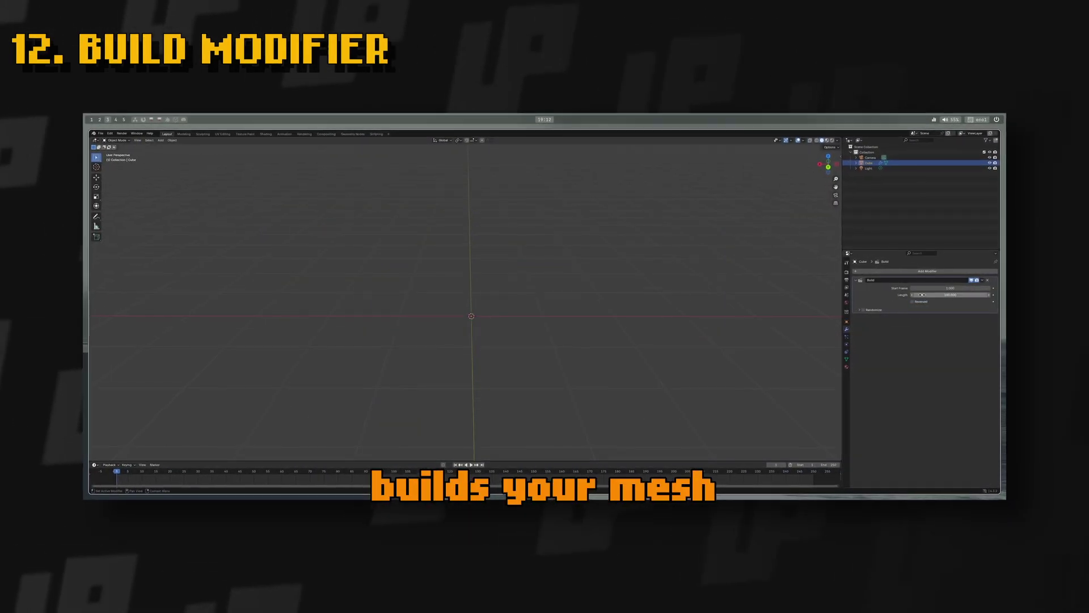
Lower the start frame of the lattice cube's Build modifier below zero.
{"action": "left_click_drag", "start_coordinate": [930, 287], "coordinate": [908, 287]}
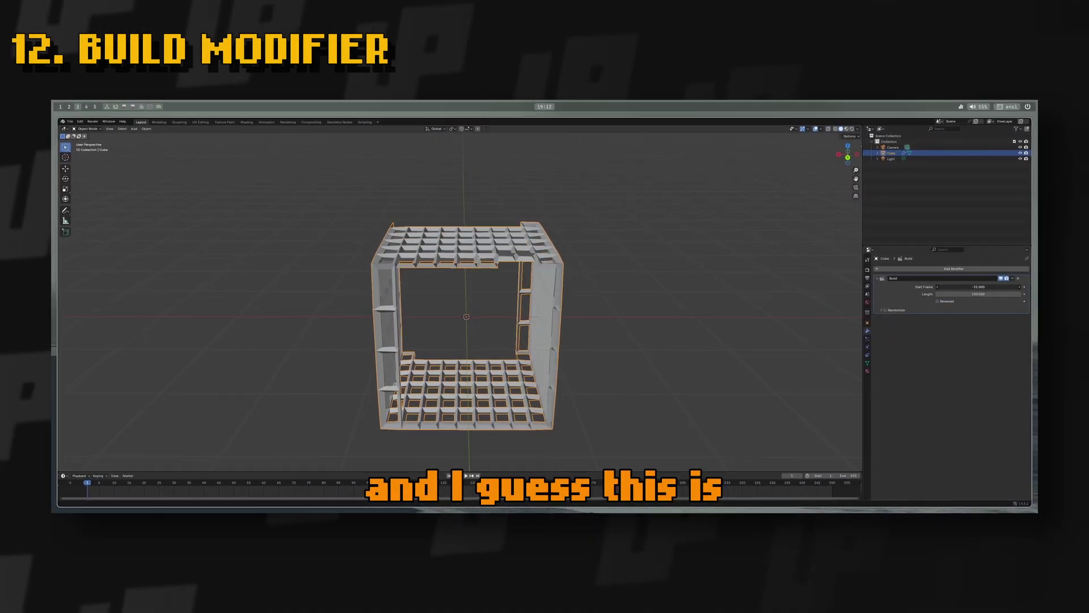
{"action": "middle_click_drag", "start_coordinate": [568, 267], "coordinate": [647, 266]}
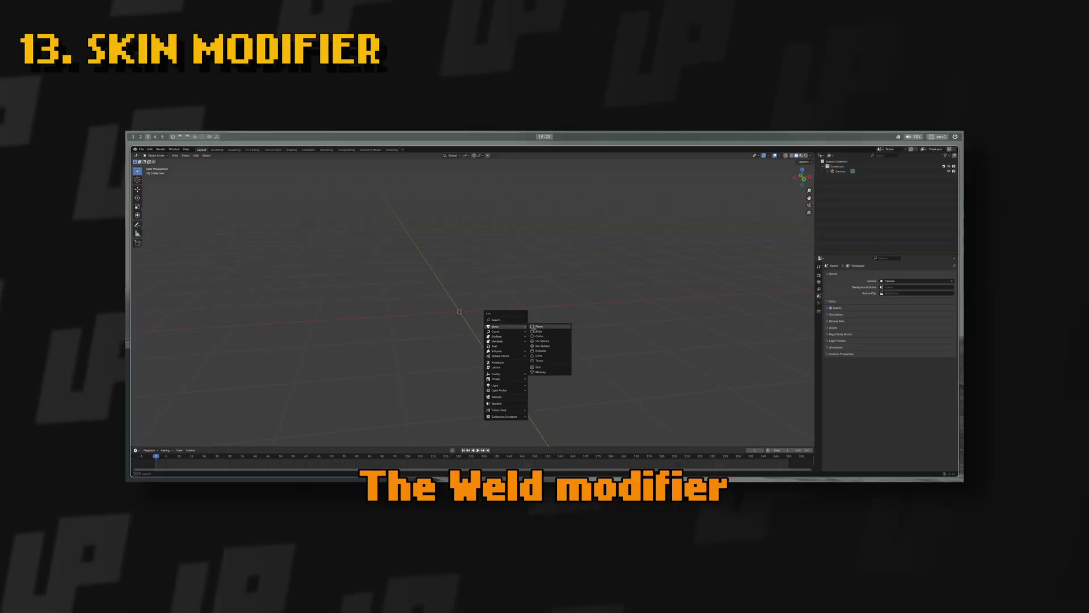
Add a mesh cube to the empty scene.
{"action": "left_click", "coordinate": [535, 331]}
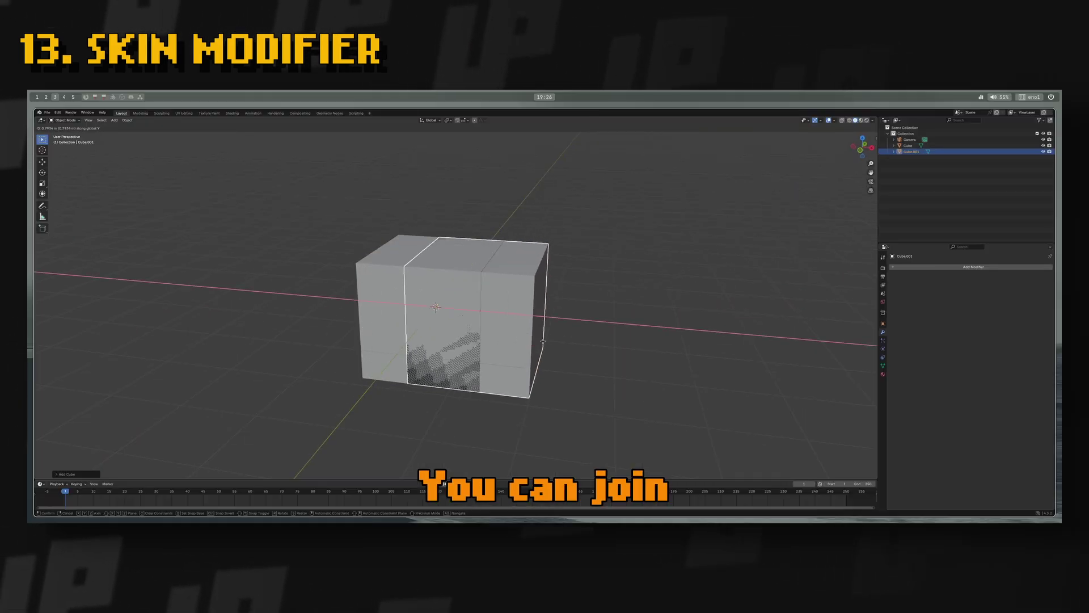
Add a Weld modifier to the joined pair of cubes and increase its merge distance.
{"action": "left_click", "coordinate": [949, 267]}
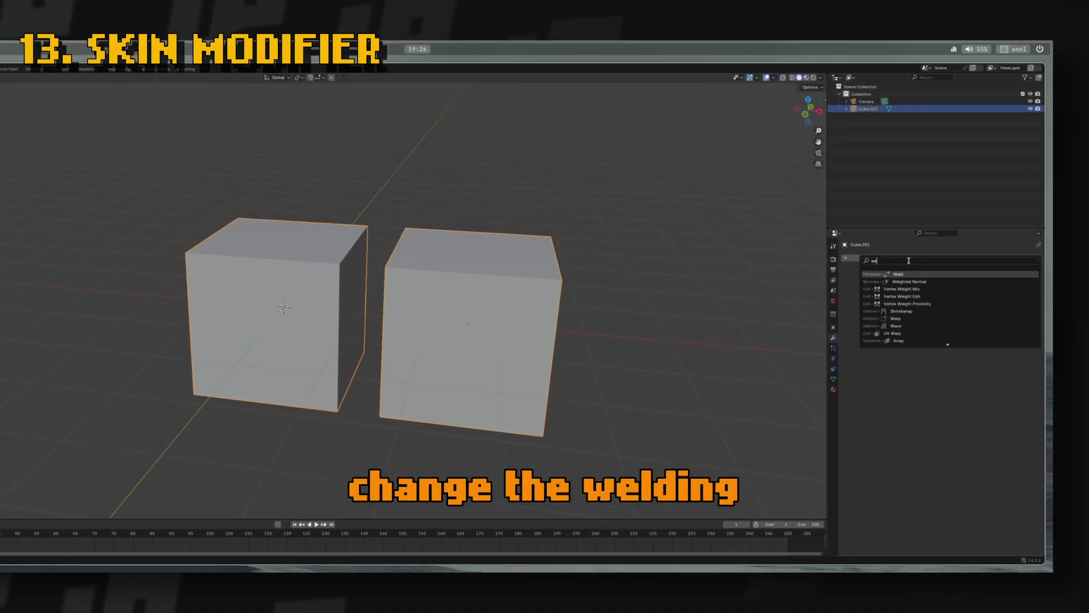
{"action": "left_click", "coordinate": [967, 301]}
{"action": "left_click_drag", "start_coordinate": [1000, 293], "coordinate": [1038, 293]}
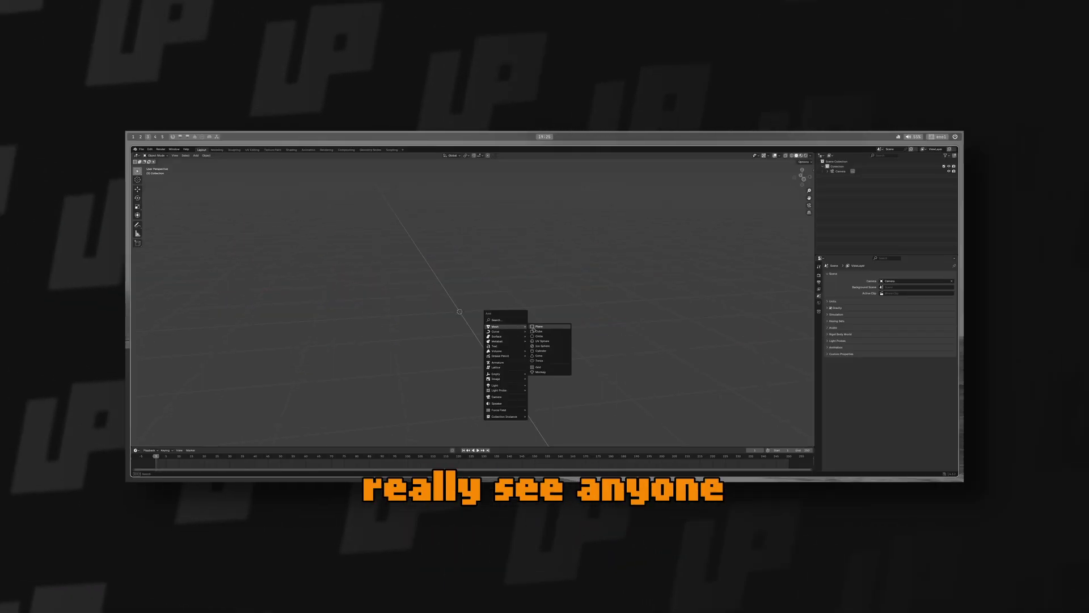
Add a cube mesh at the world origin.
{"action": "left_click", "coordinate": [536, 330]}
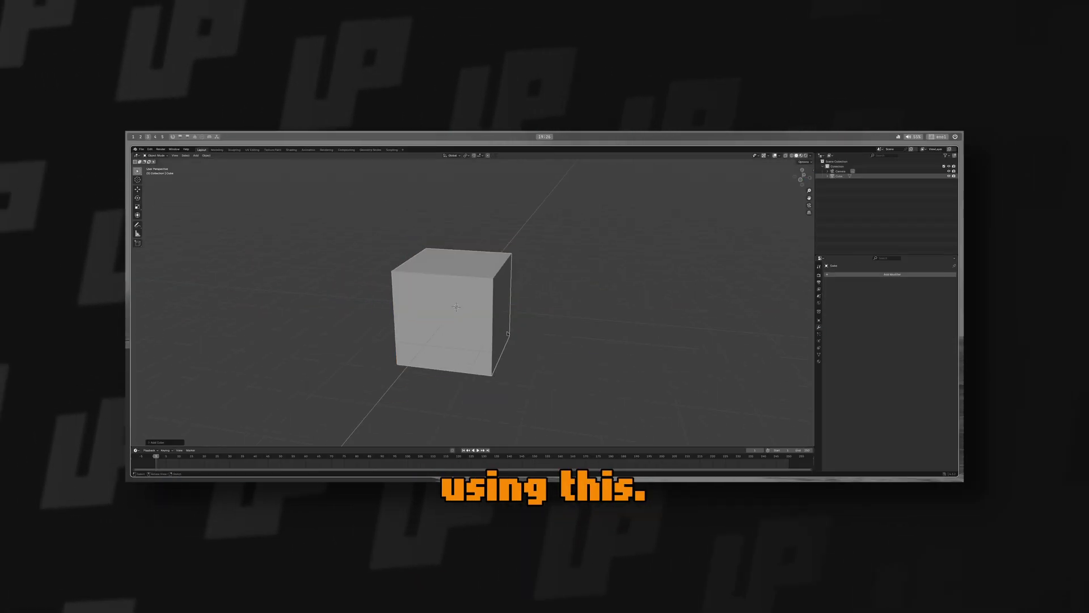